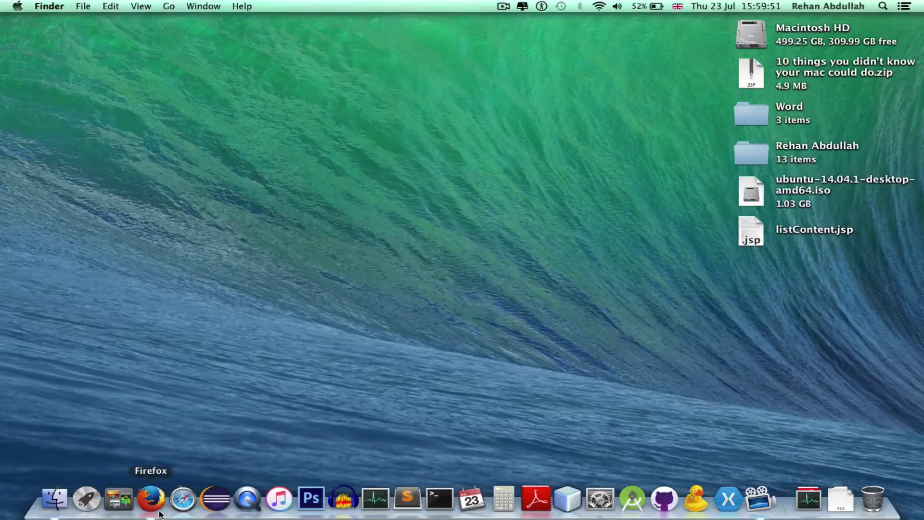
Launch Firefox, go to Google Drive through the apps grid, and snap it left
left_click(152, 498)
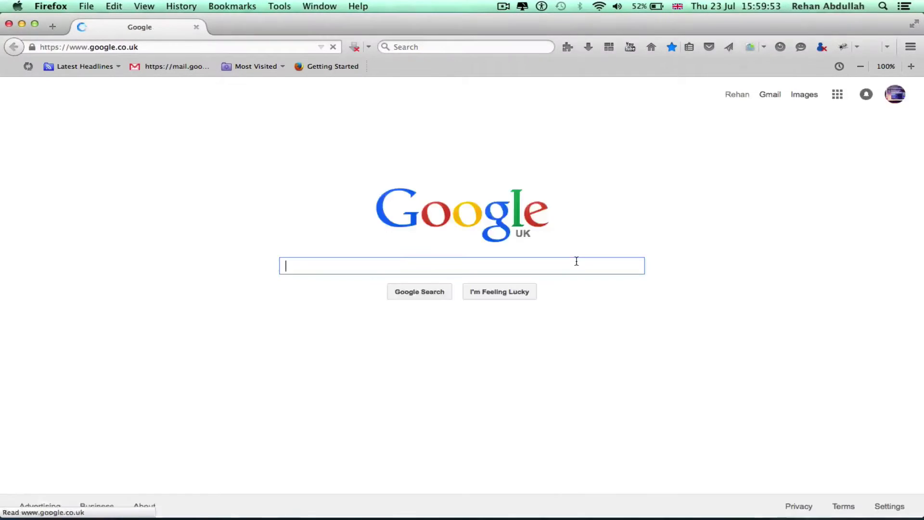
left_click(837, 94)
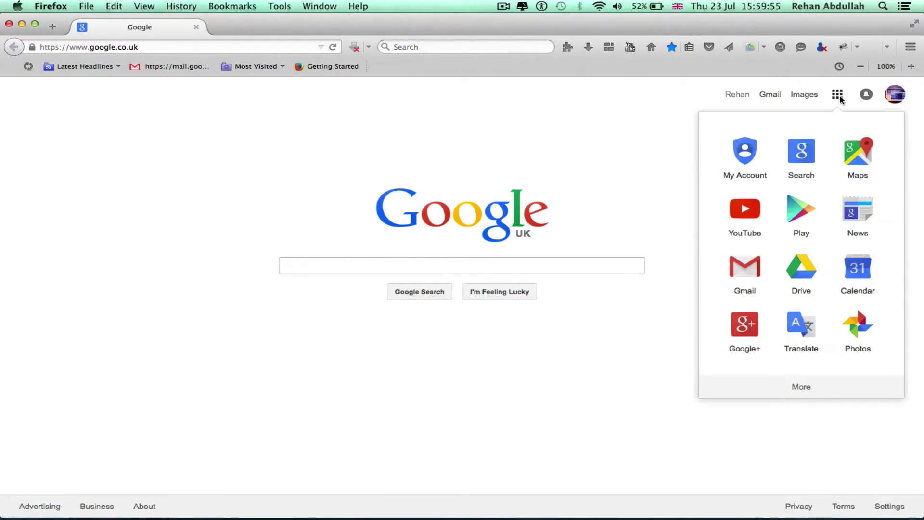
left_click(801, 271)
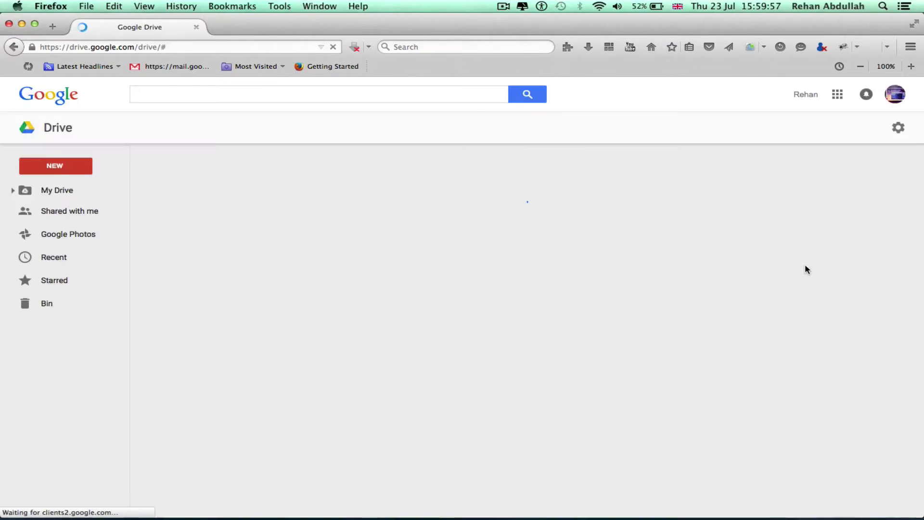
key("ctrl+alt+Left")
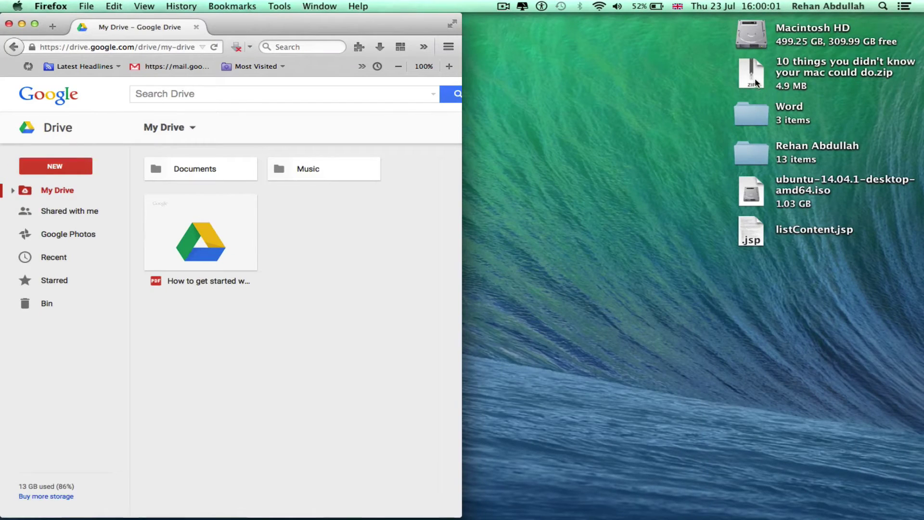
Drag '10 things you didn't know your mac could do.zip' from the desktop into My Drive
left_click(754, 73)
left_click_drag(755, 74, 317, 309)
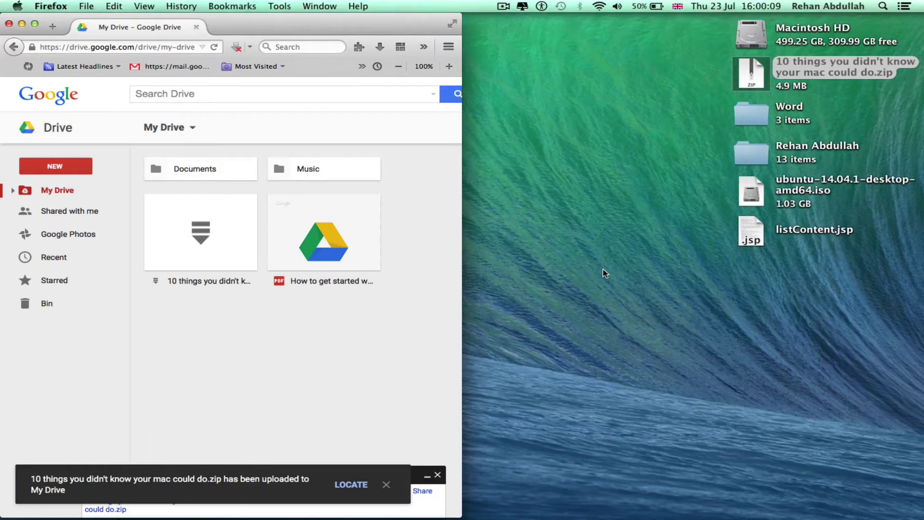
left_click(222, 226)
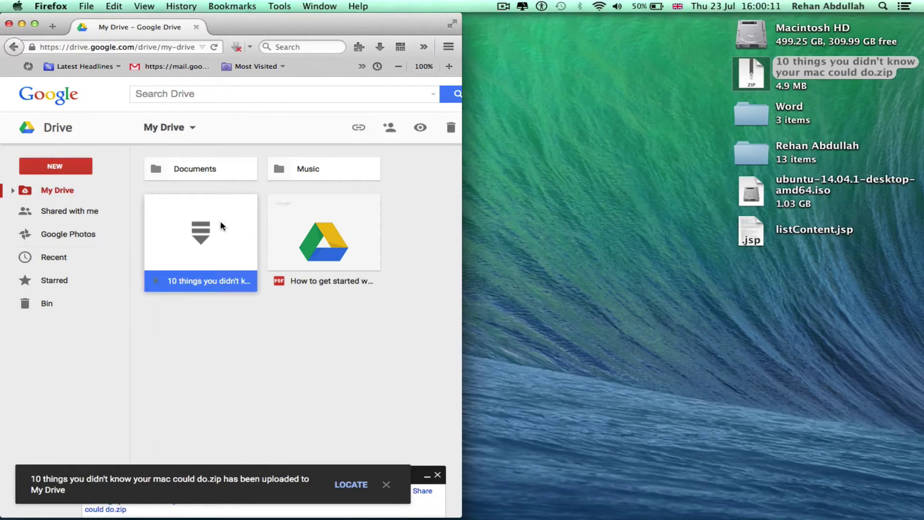
left_click(665, 209)
Move the desktop zip file to the Trash and empty it
mouse_move(760, 66)
left_mouse_down()
mouse_move(900, 509)
mouse_move(872, 499)
left_mouse_up()
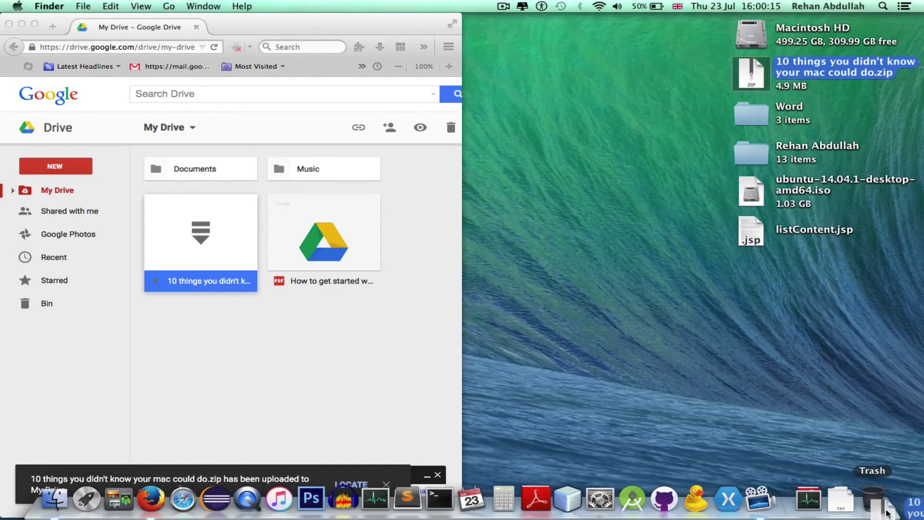
right_click(871, 499)
left_click(878, 463)
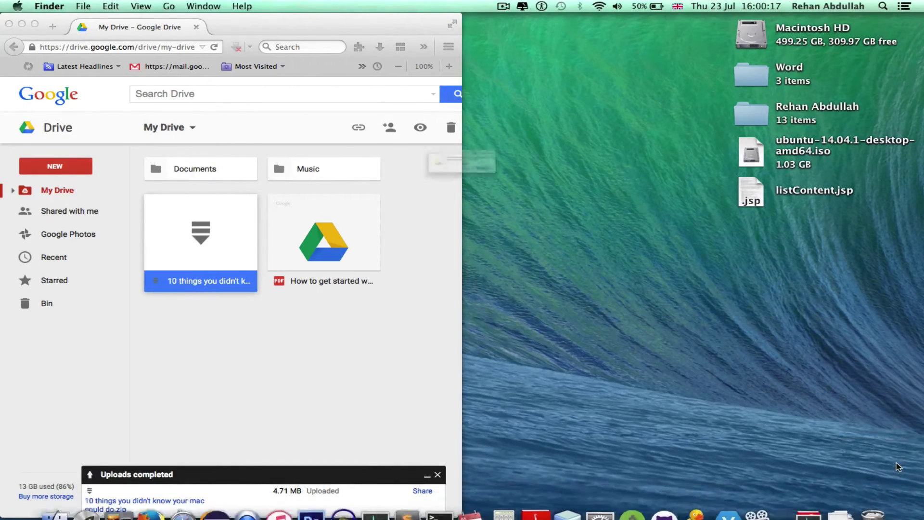
key("Return")
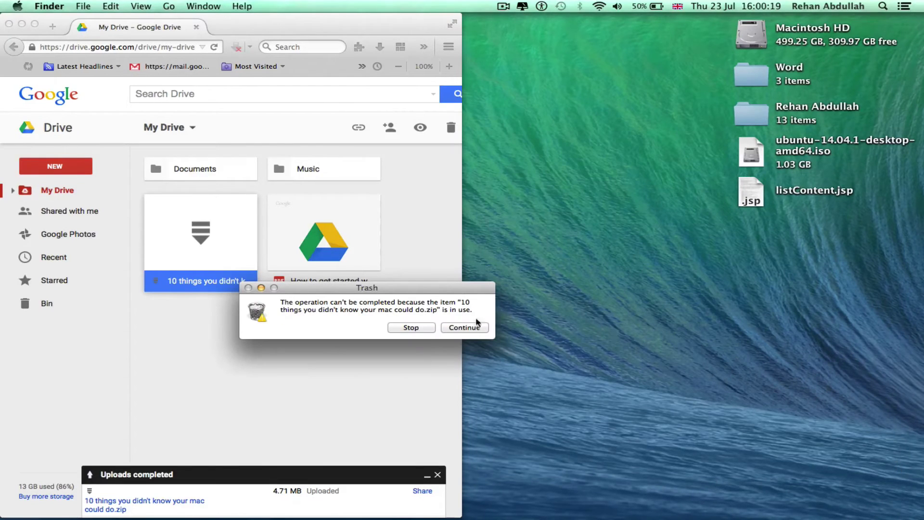
Quit Firefox, get past the file-in-use warning, and empty the Trash again
left_click(399, 375)
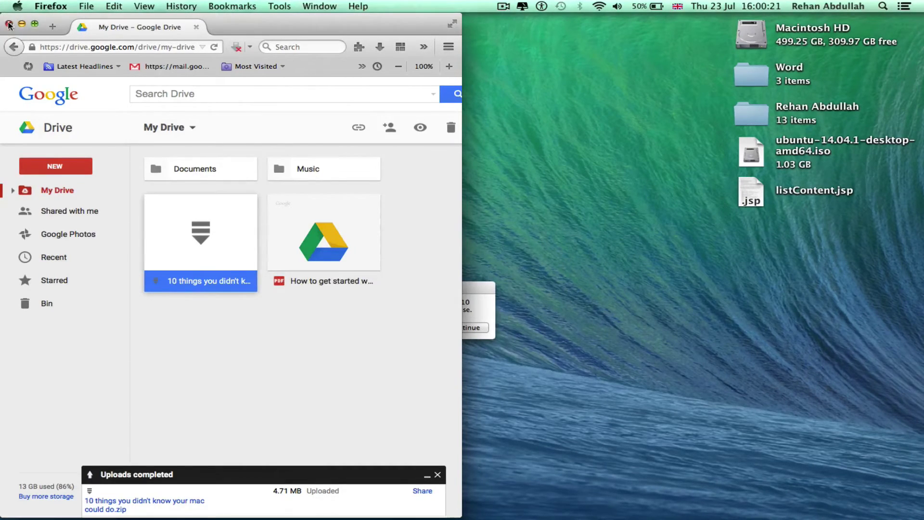
left_click(9, 24)
left_click(50, 6)
left_click(82, 115)
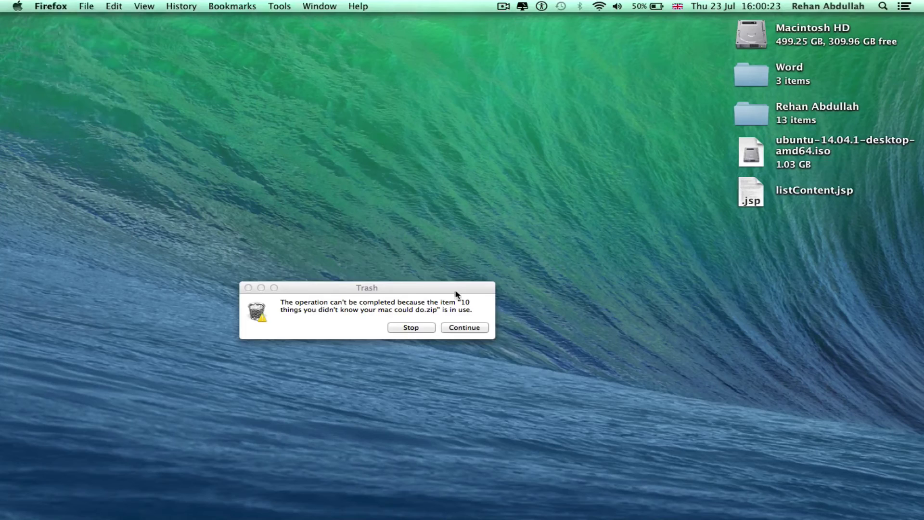
left_click(464, 328)
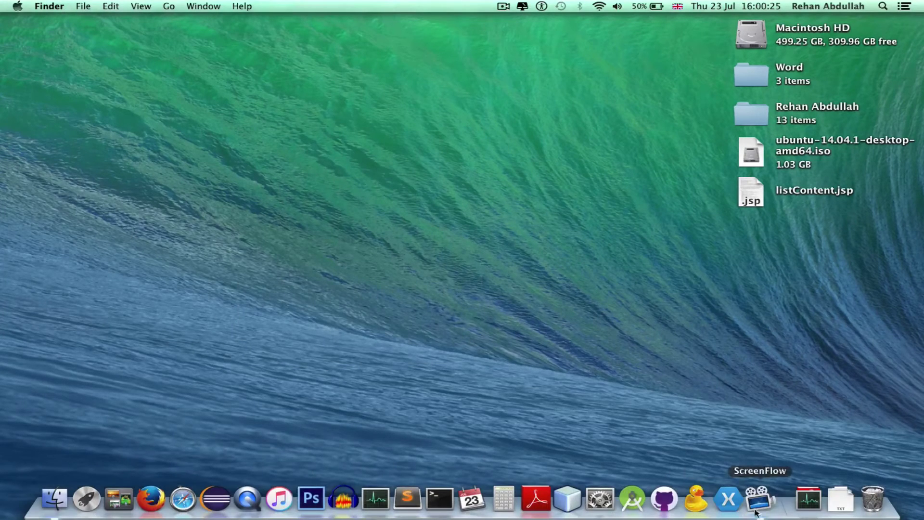
right_click(872, 505)
left_click(874, 468)
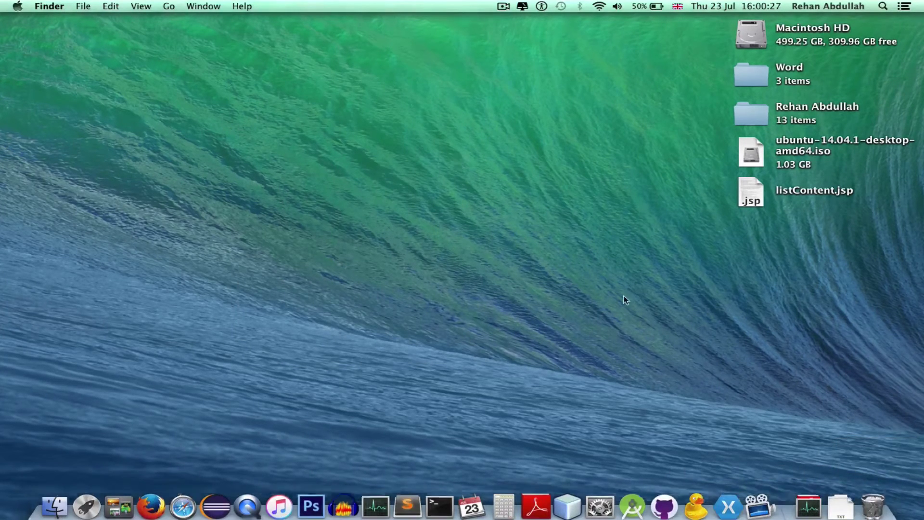
Confirm permanent deletion of the Trash, then relaunch Firefox on Google Drive's My Drive
left_click(544, 191)
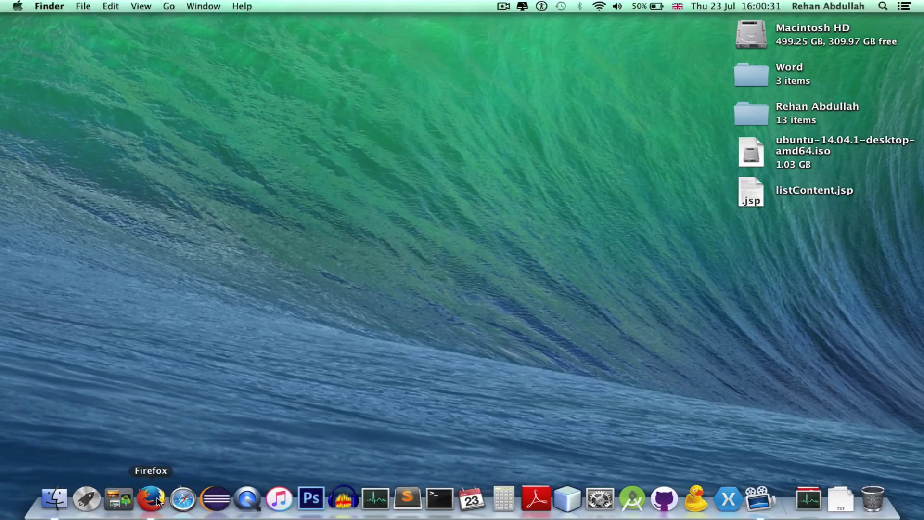
left_click(151, 498)
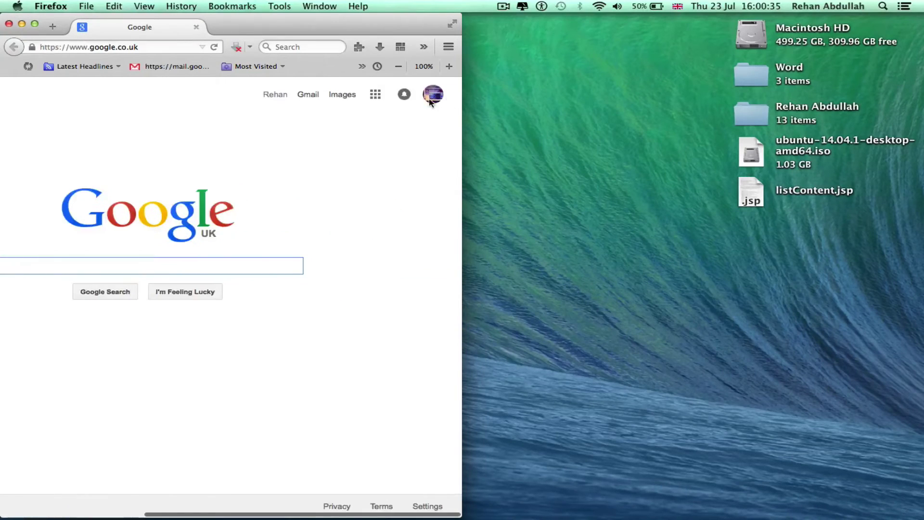
left_click(375, 94)
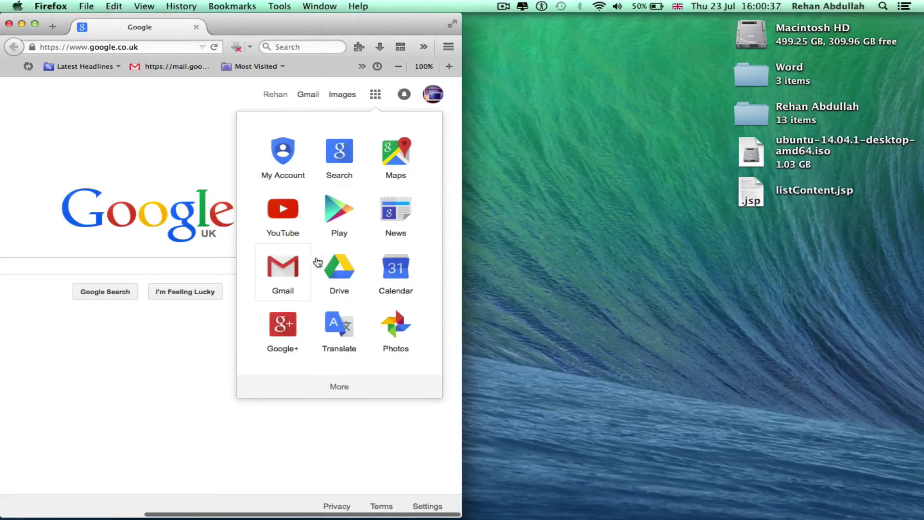
left_click(338, 266)
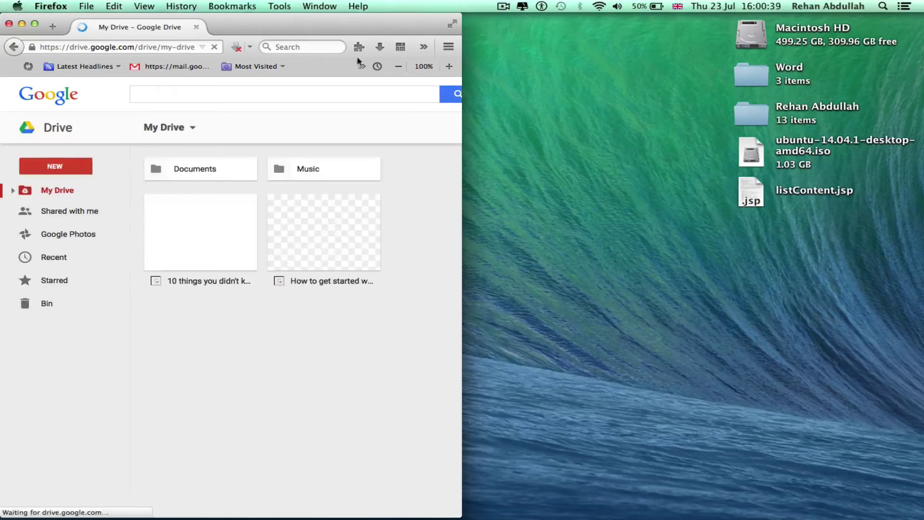
Maximize Firefox, confirm the uploaded zip file is in My Drive, then quit Firefox
left_click(34, 24)
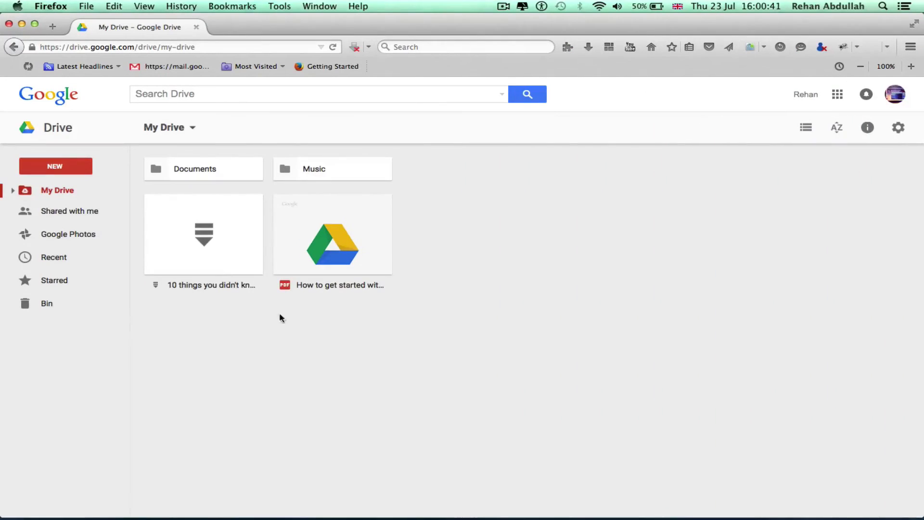
left_click(227, 264)
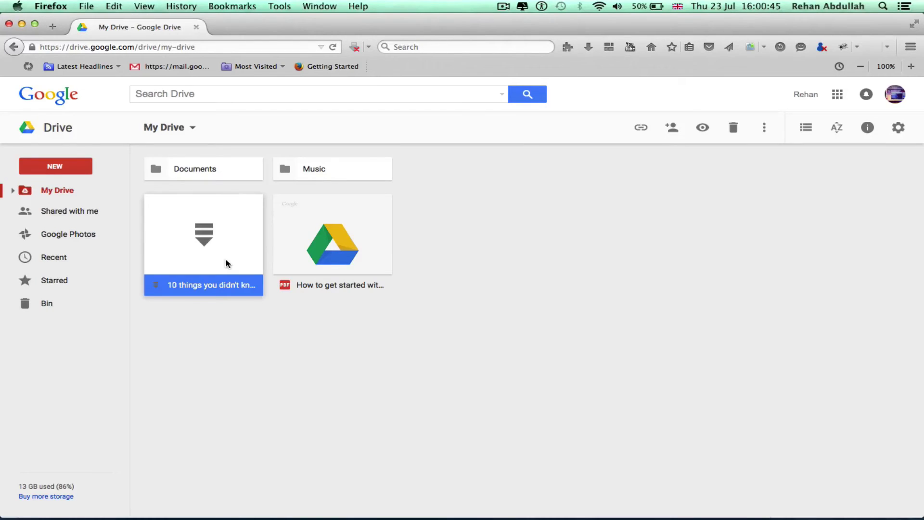
left_click(51, 6)
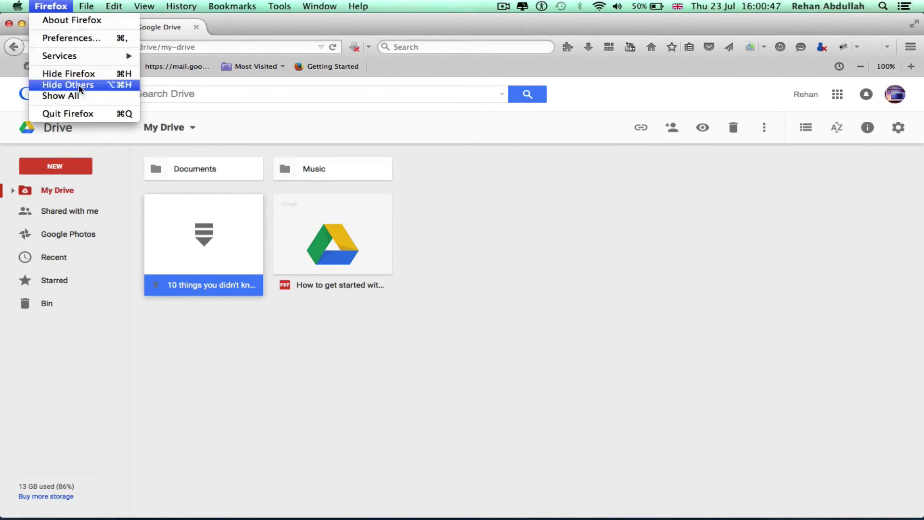
left_click(87, 113)
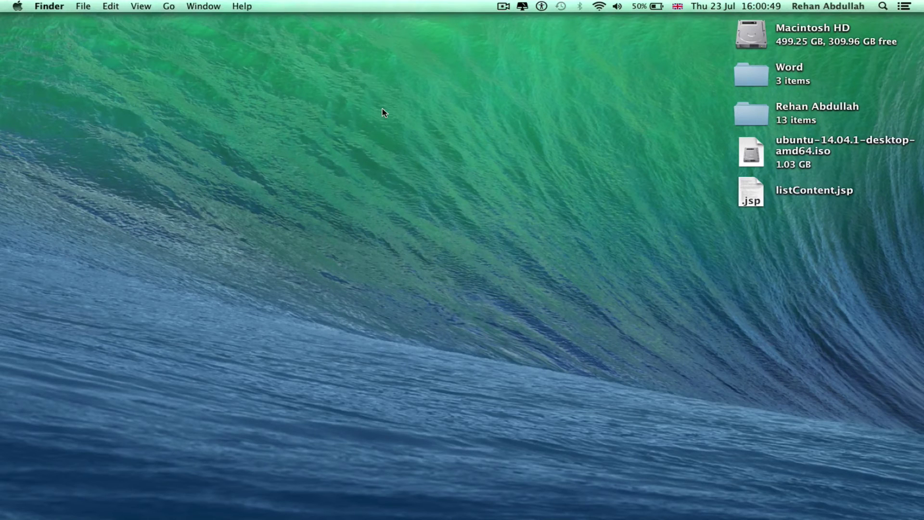